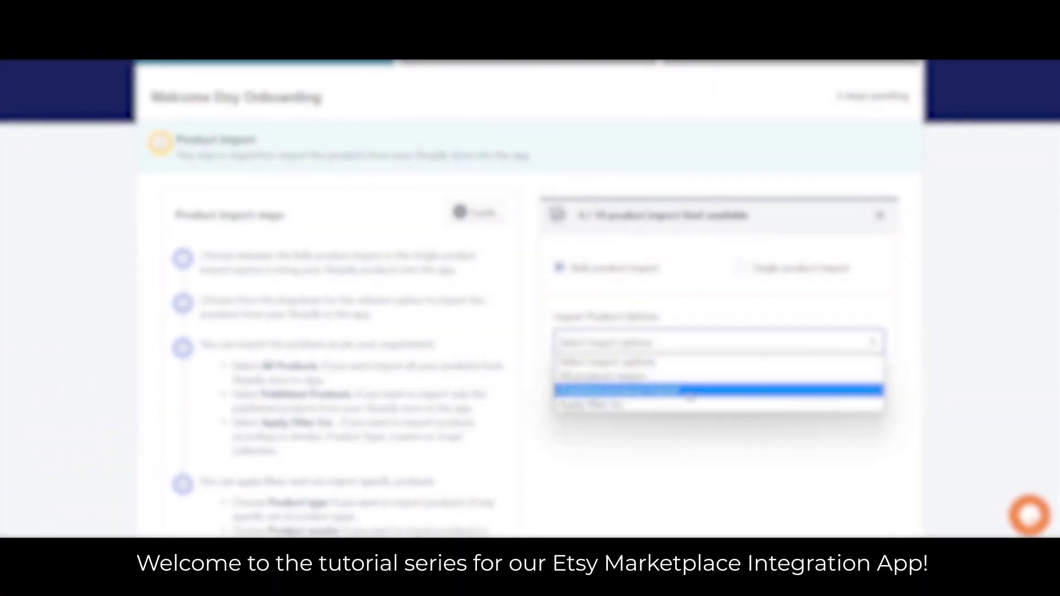
Step: Try Single product import, go back to Bulk product import, and list the Import Product Options
{"action": "left_click", "coordinate": [690, 406]}
{"action": "scroll", "coordinate": [607, 420], "scroll_direction": "down", "scroll_amount": 2}
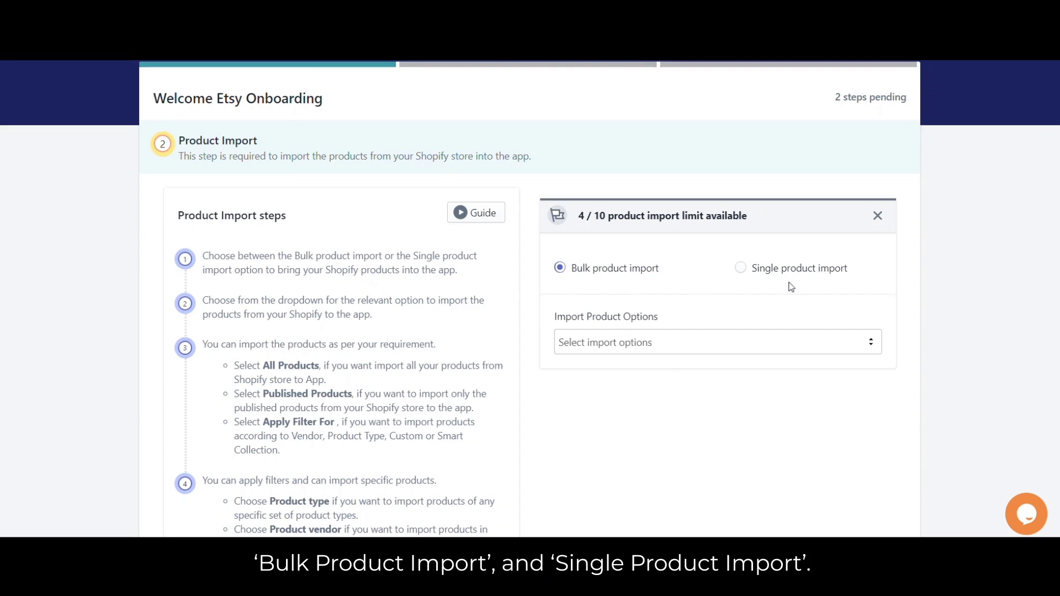
{"action": "left_click", "coordinate": [744, 271]}
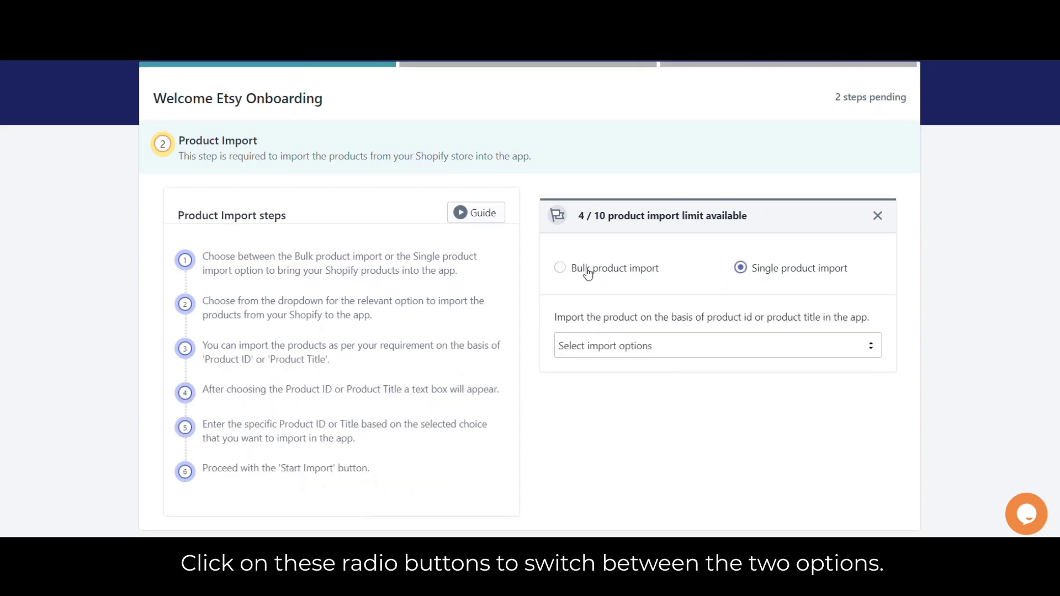
{"action": "left_click", "coordinate": [562, 269]}
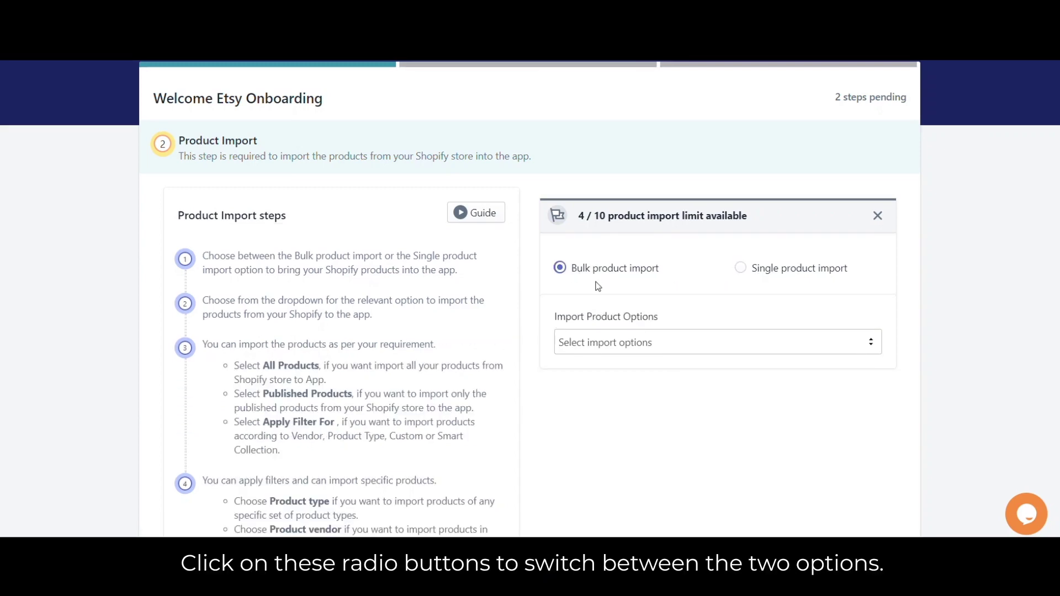
{"action": "left_click", "coordinate": [607, 345]}
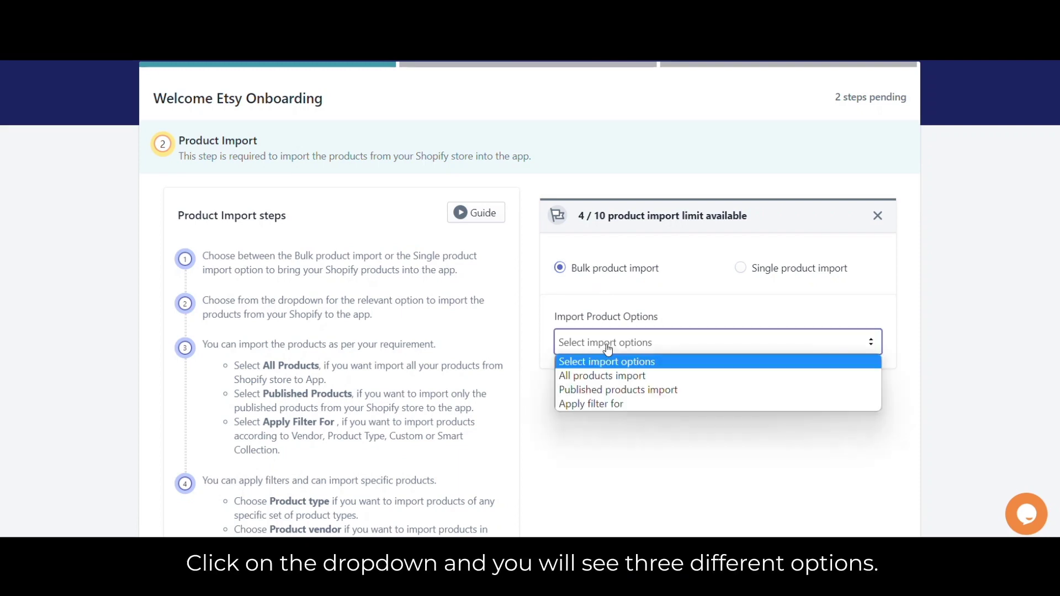
Step: Filter the bulk import by Product type, fetching types from Shopify and selecting Pets
{"action": "left_click", "coordinate": [690, 405]}
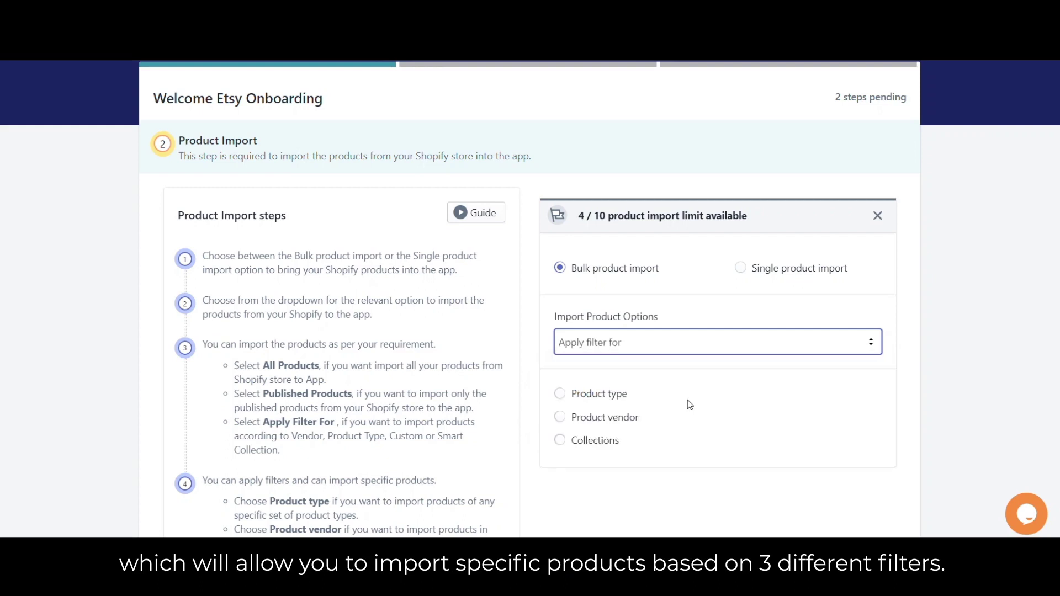
{"action": "left_click", "coordinate": [605, 404]}
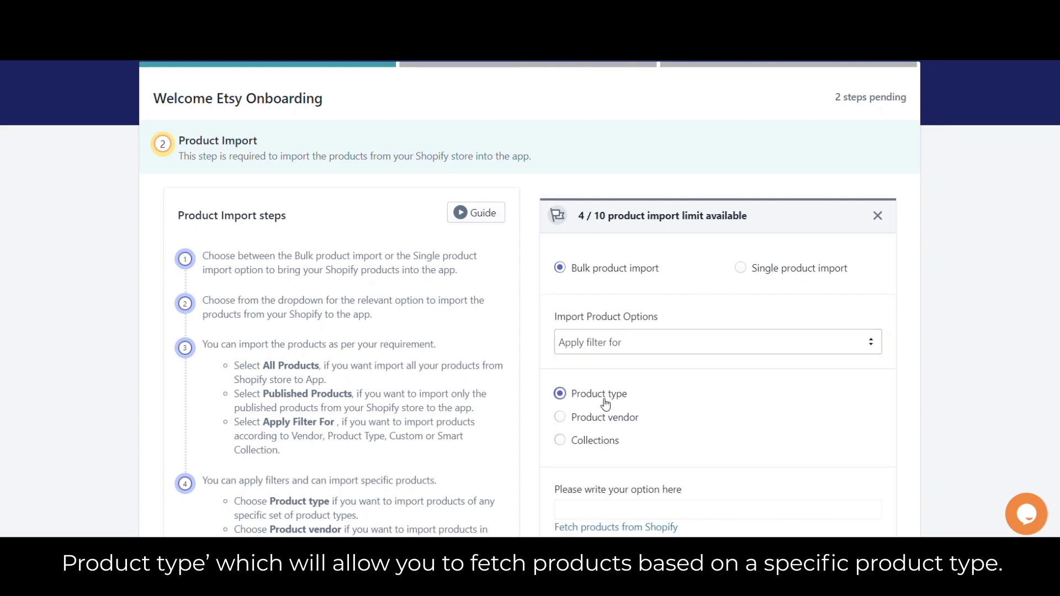
{"action": "scroll", "coordinate": [608, 457], "scroll_direction": "down", "scroll_amount": 2}
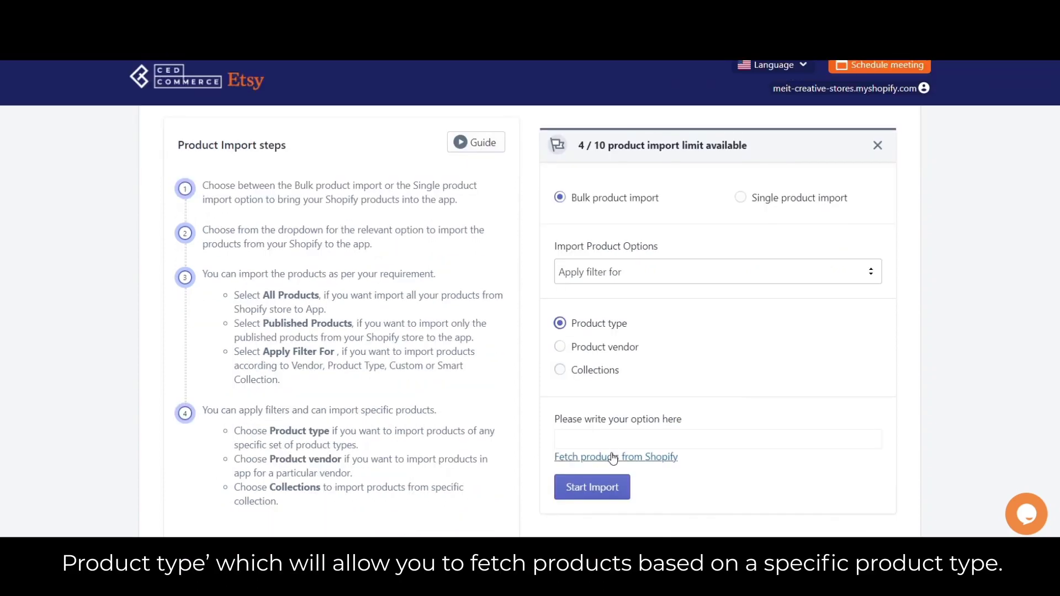
{"action": "left_click", "coordinate": [612, 459]}
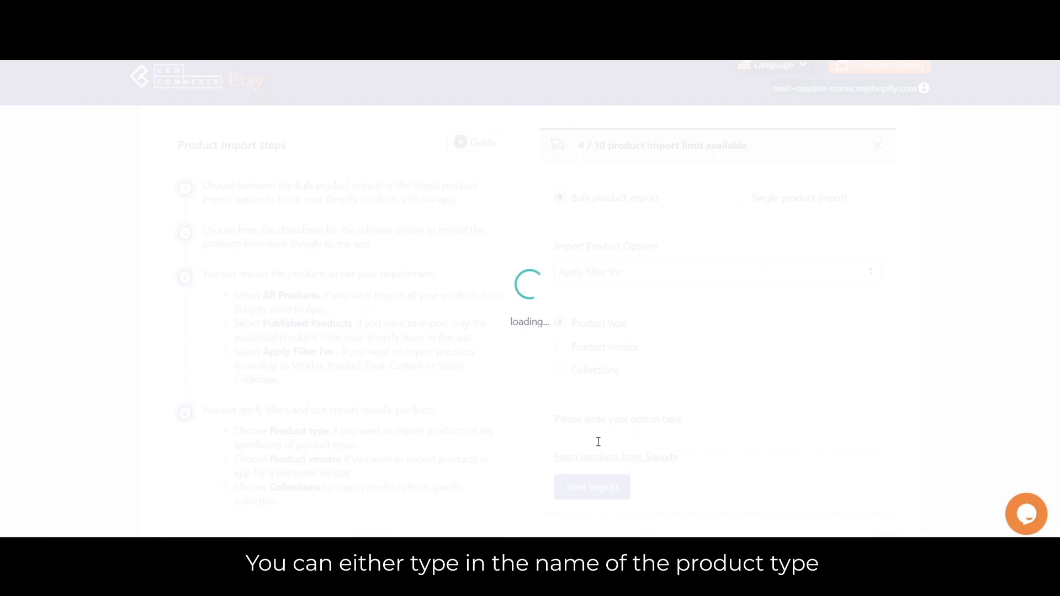
{"action": "left_click", "coordinate": [598, 442]}
{"action": "left_click", "coordinate": [599, 445]}
{"action": "left_click", "coordinate": [601, 444]}
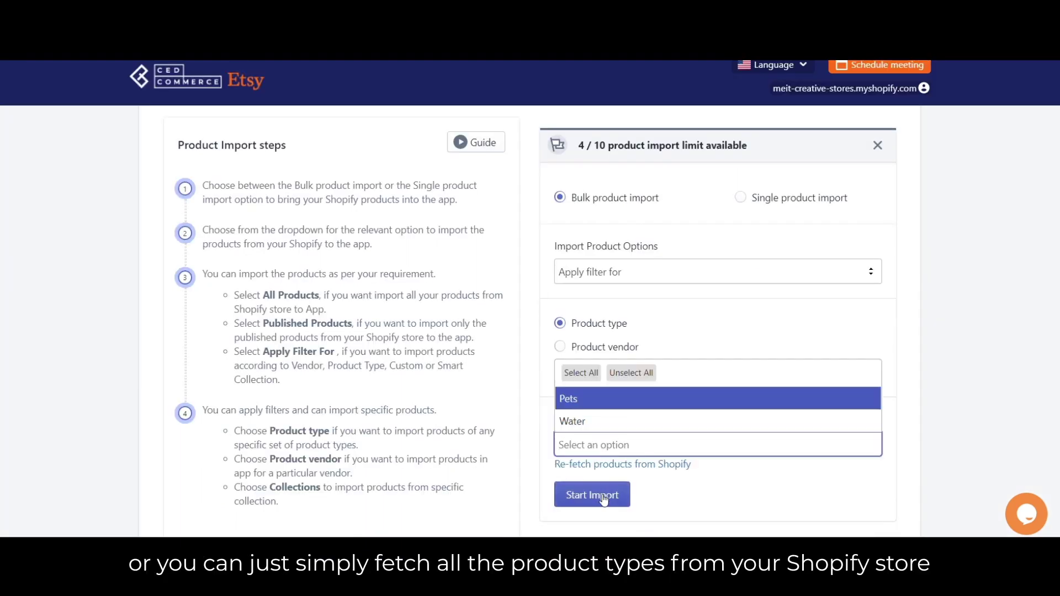
{"action": "left_click", "coordinate": [590, 410]}
{"action": "left_click", "coordinate": [724, 507]}
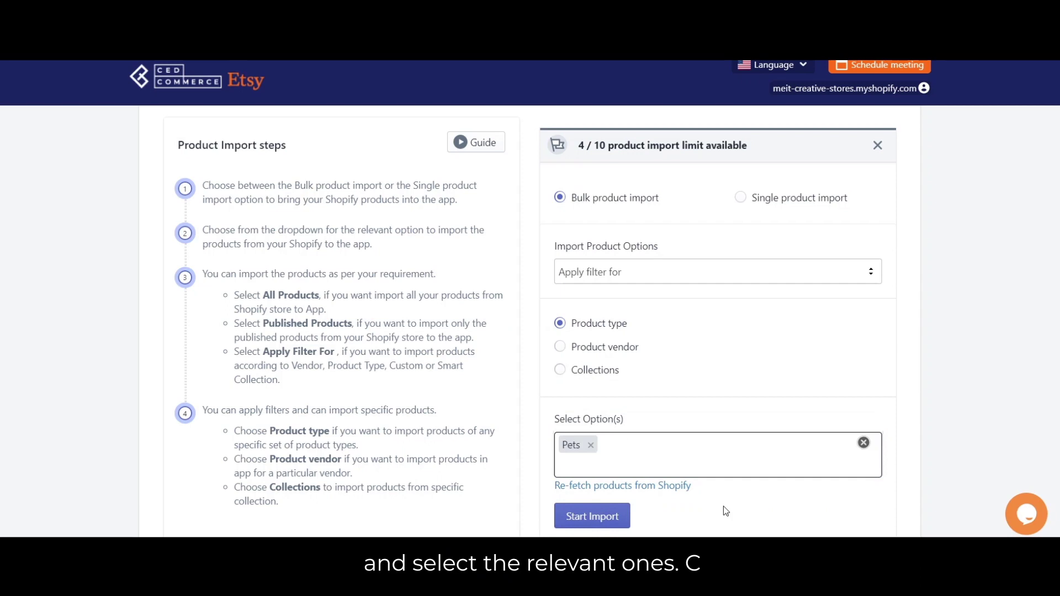
{"action": "left_click", "coordinate": [724, 508]}
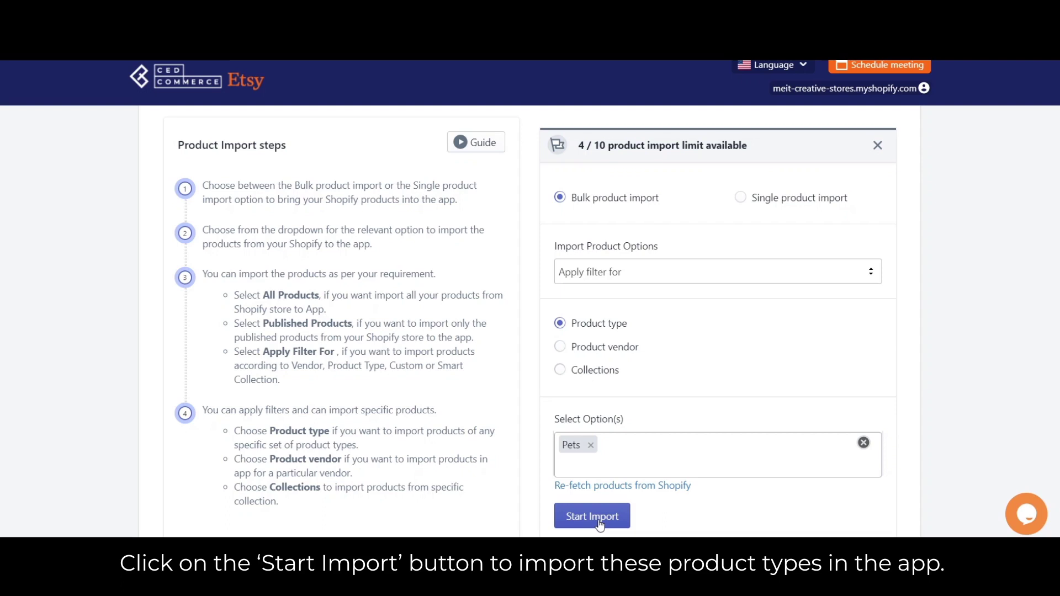
Step: Start the Pets import, then filter by Product vendor MEIT Creative Stores fetched from Shopify
{"action": "left_click", "coordinate": [561, 349]}
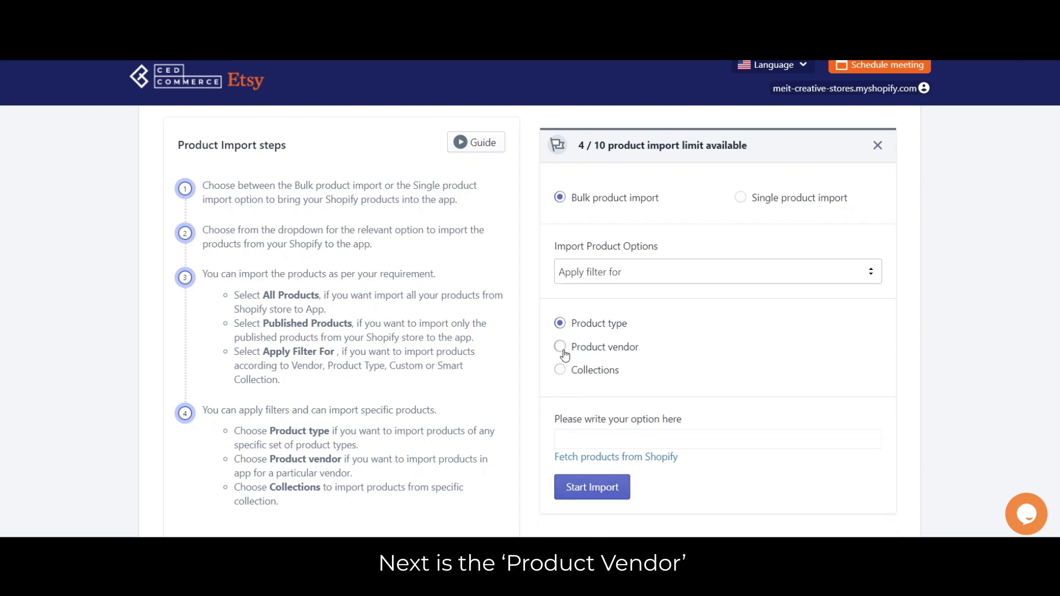
{"action": "left_click", "coordinate": [563, 349]}
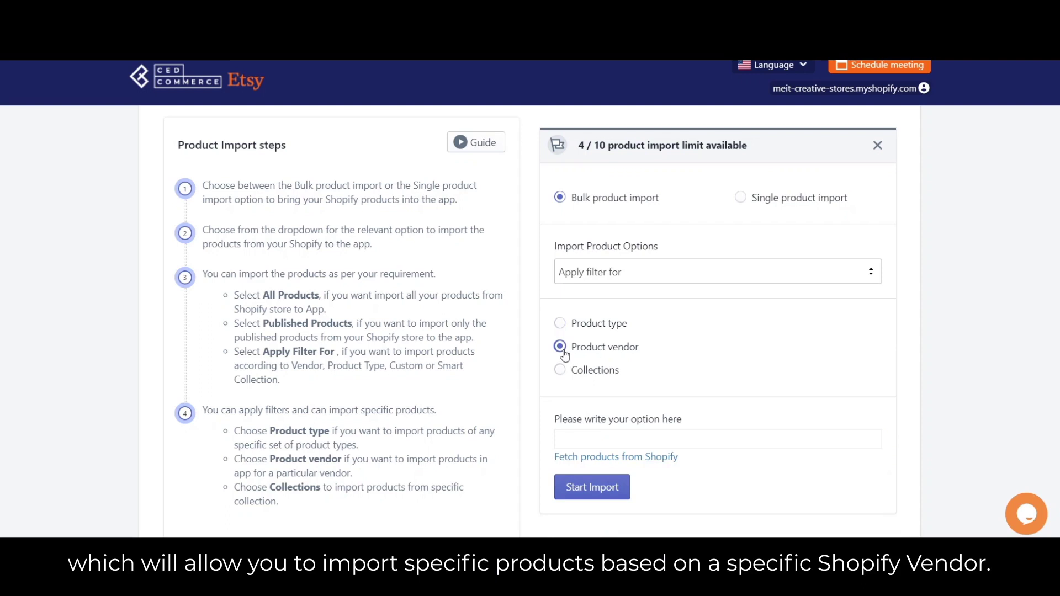
{"action": "left_click", "coordinate": [582, 456]}
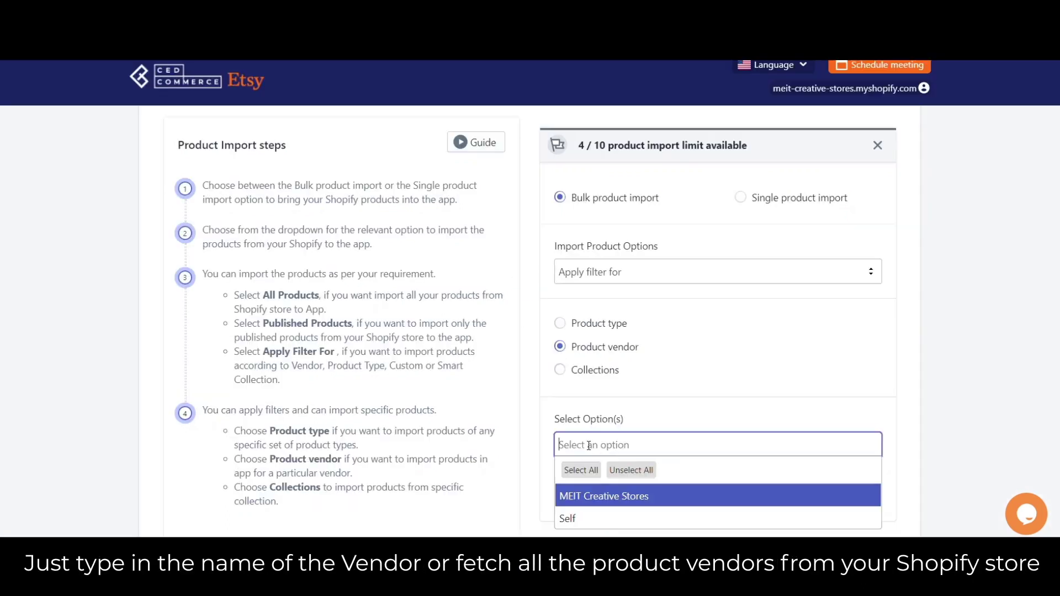
{"action": "left_click", "coordinate": [575, 498]}
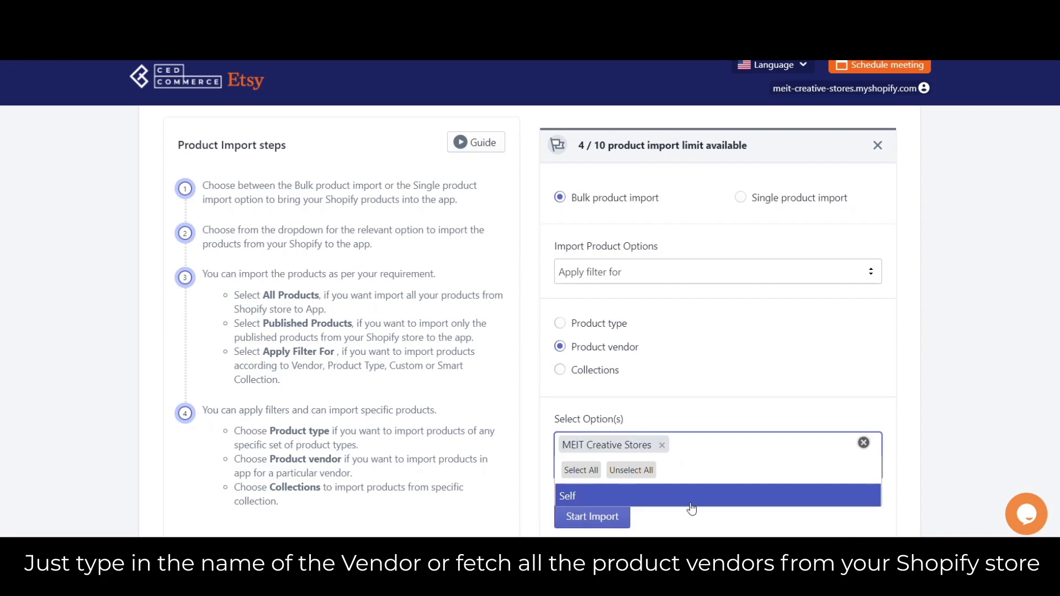
{"action": "left_click", "coordinate": [732, 524]}
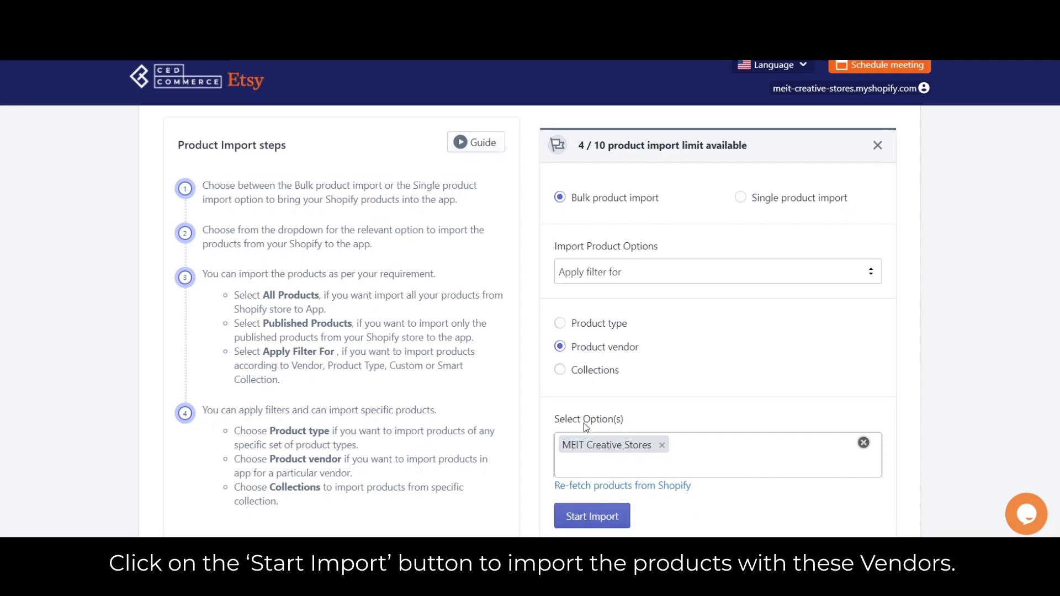
{"action": "left_click", "coordinate": [560, 370]}
Step: Fetch the store's collections from Shopify and choose Home page as the collection filter
{"action": "scroll", "coordinate": [618, 378], "scroll_direction": "down", "scroll_amount": 1}
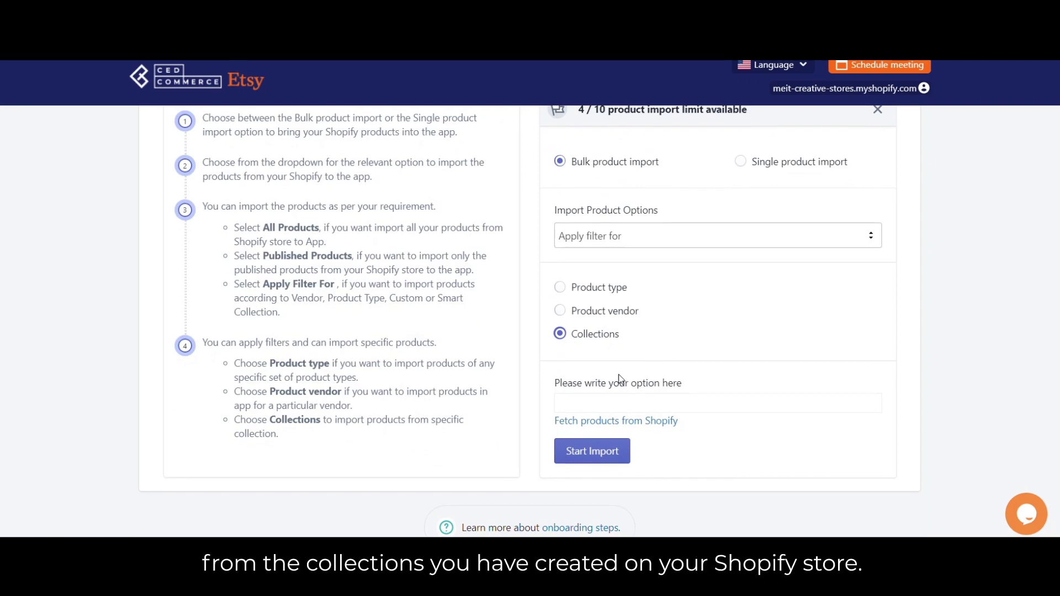
{"action": "left_click", "coordinate": [597, 423]}
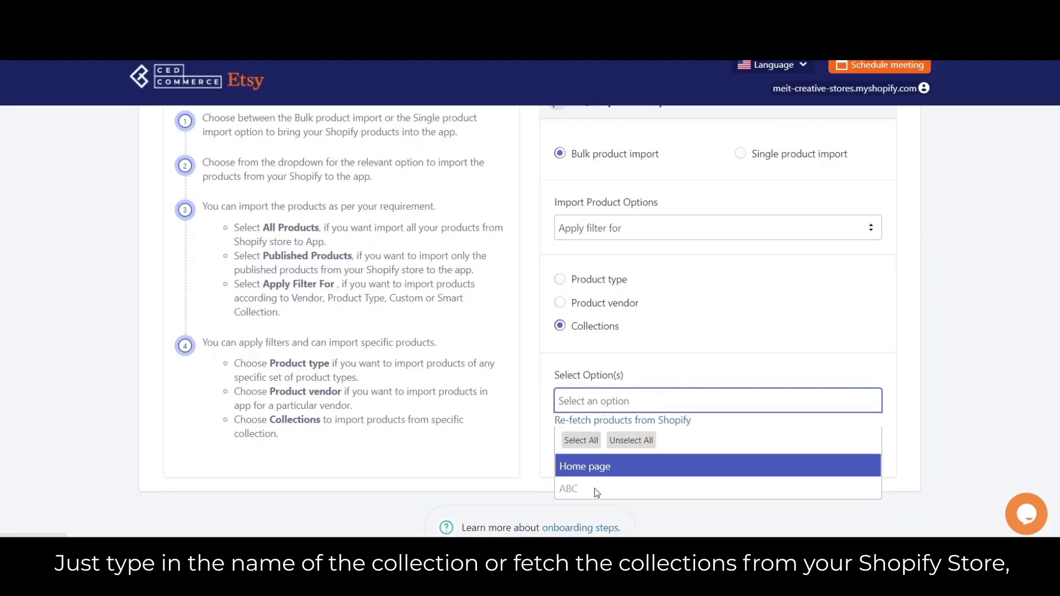
{"action": "left_click", "coordinate": [585, 468]}
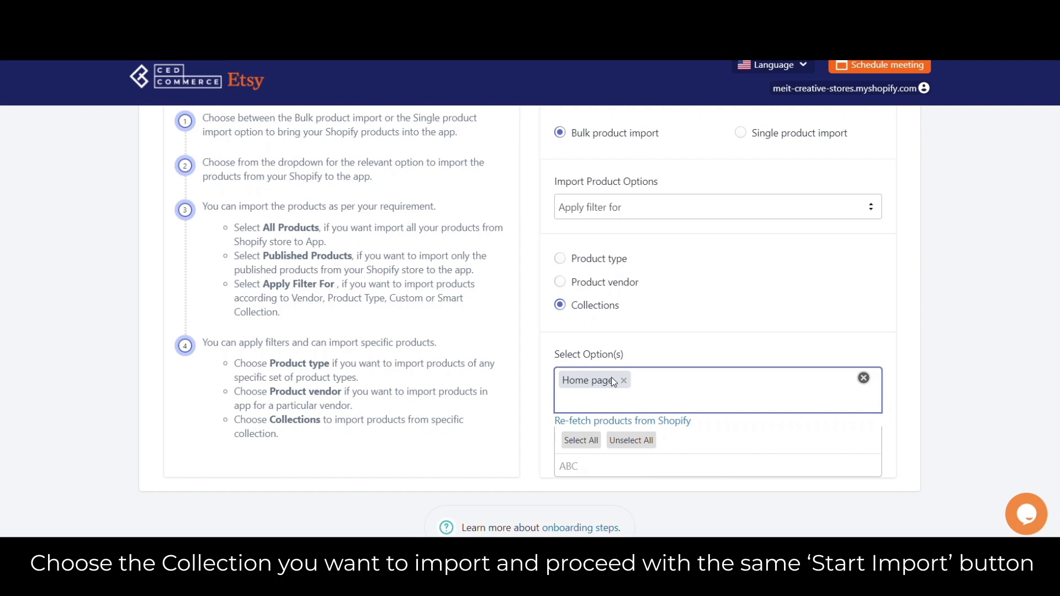
{"action": "left_click", "coordinate": [705, 339]}
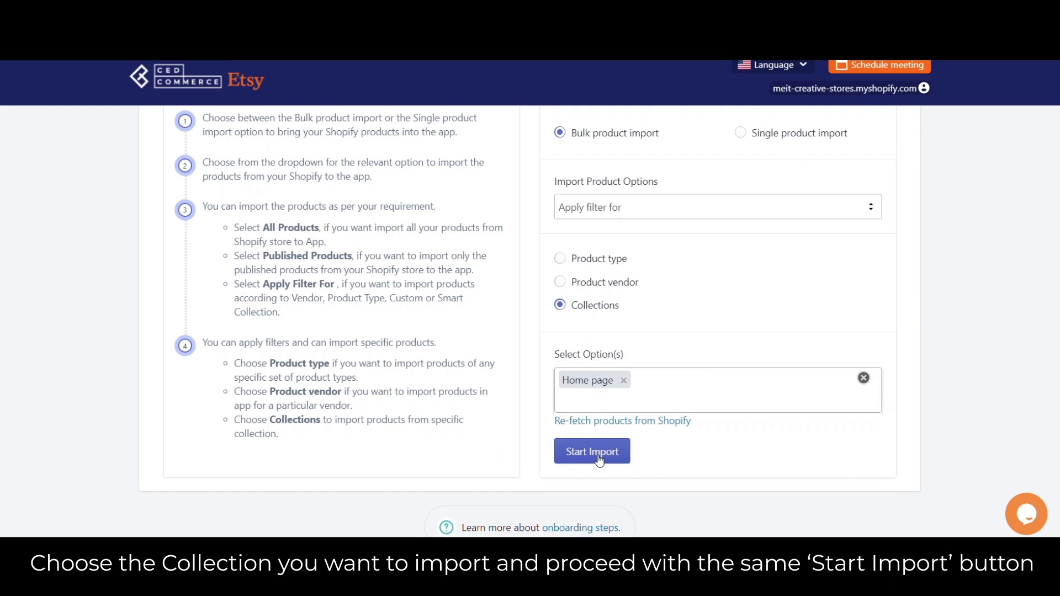
Step: Set Single product import by Product Id with IDs 11478745 and 145145475
{"action": "left_click", "coordinate": [745, 141]}
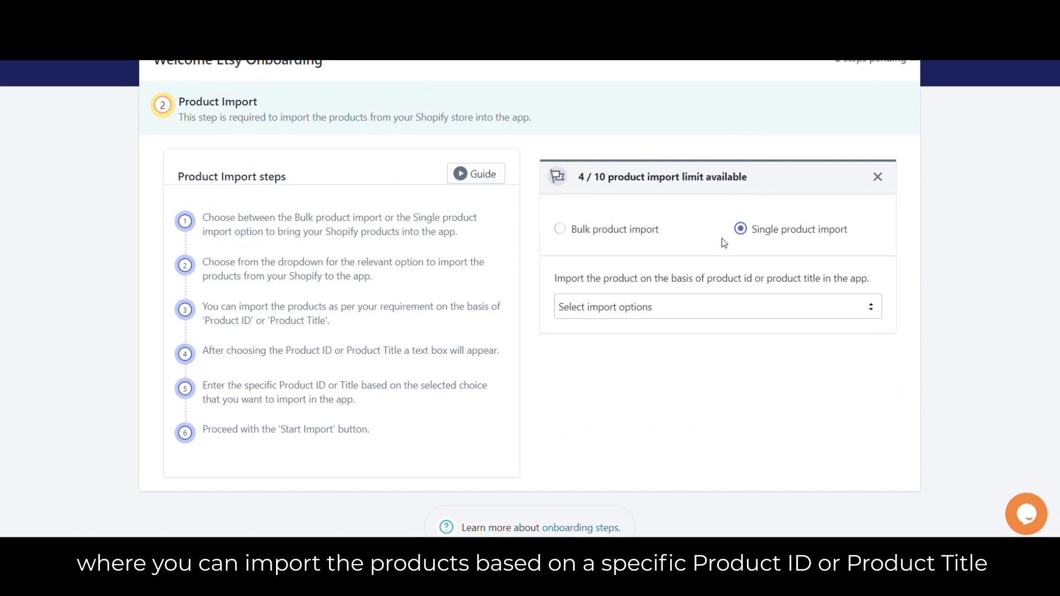
{"action": "left_click", "coordinate": [626, 307]}
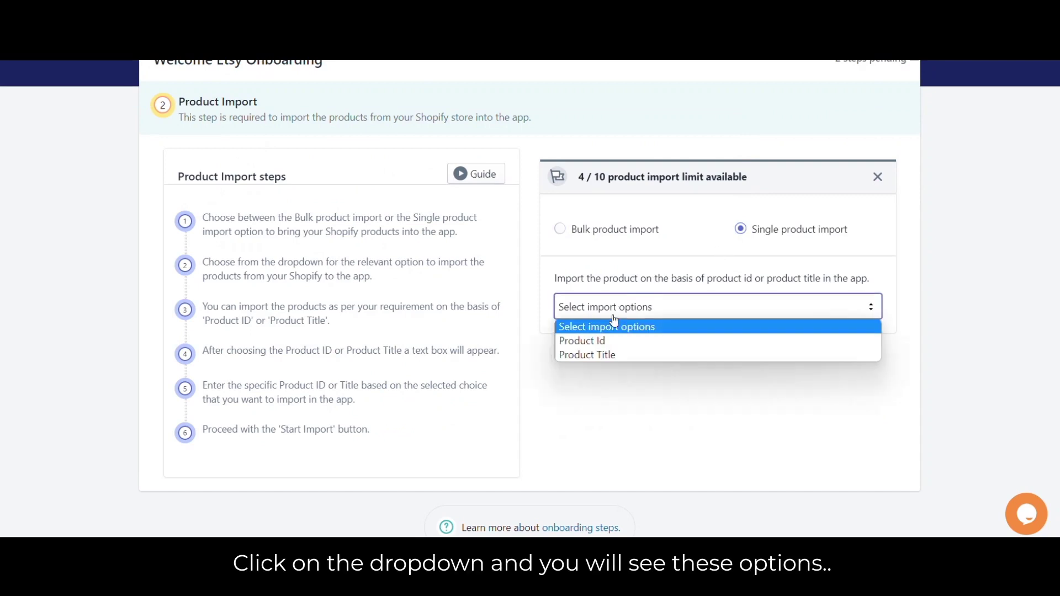
{"action": "left_click", "coordinate": [641, 347]}
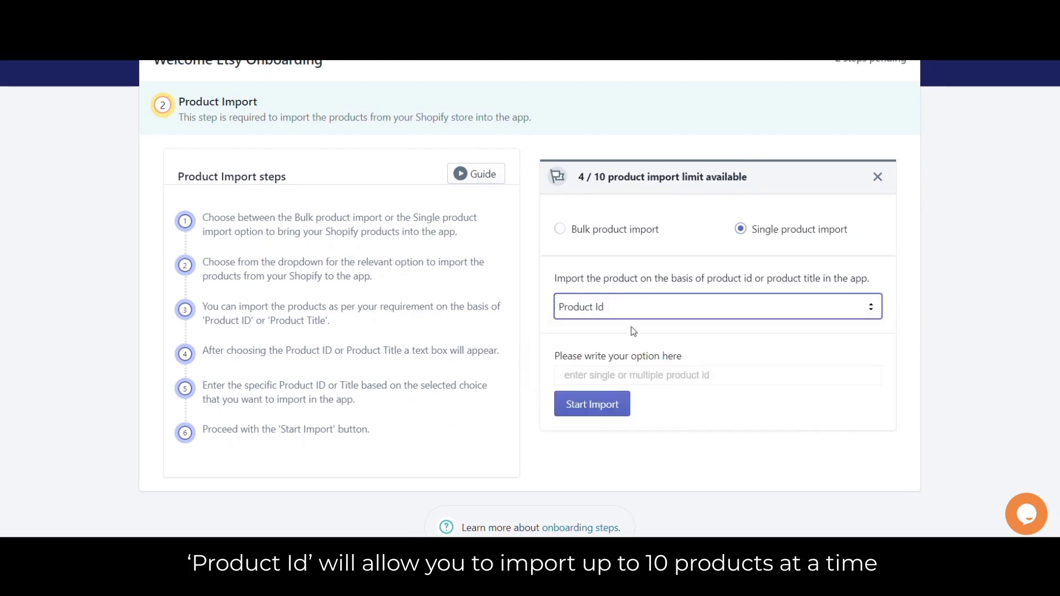
{"action": "left_click", "coordinate": [613, 376]}
{"action": "type", "text": "1"}
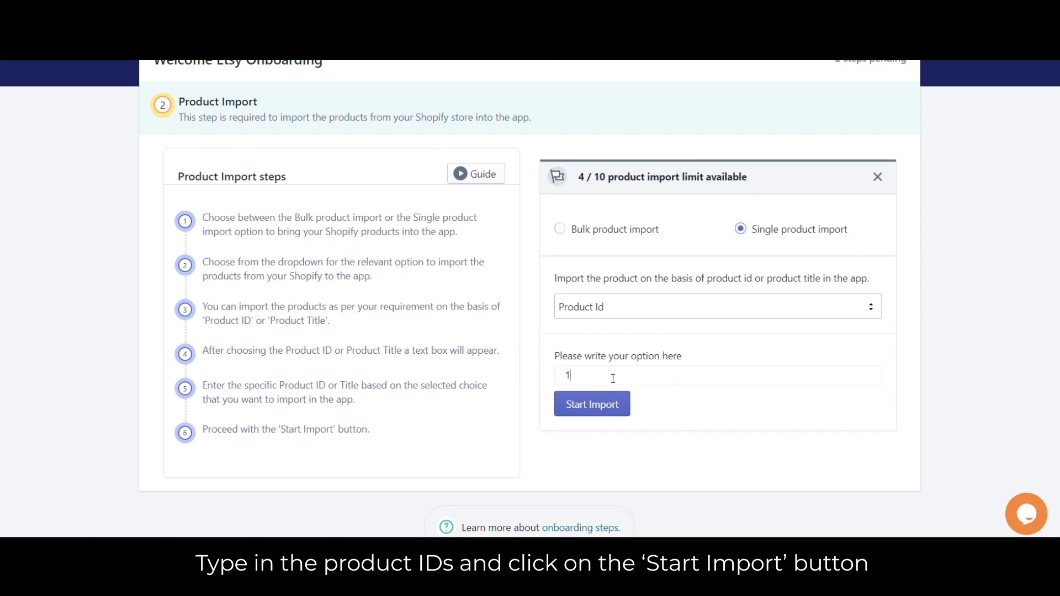
{"action": "type", "text": "1478745"}
{"action": "key", "text": "Return"}
{"action": "type", "text": "145145475"}
{"action": "key", "text": "Return"}
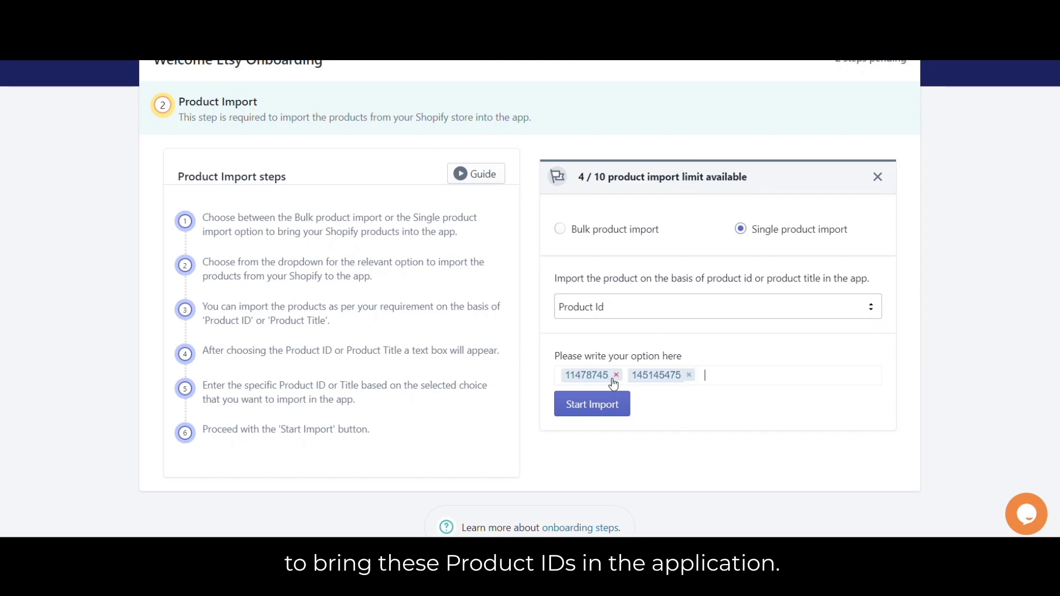
Step: Switch the single import to Product Title 'xyz', then return to Bulk product import
{"action": "left_click", "coordinate": [682, 314]}
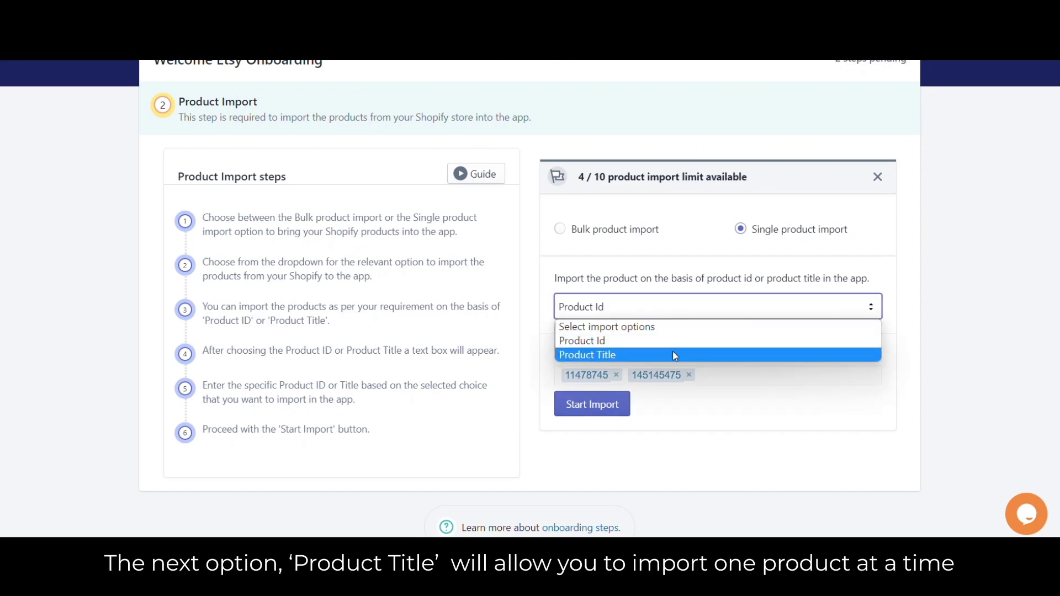
{"action": "left_click", "coordinate": [672, 351]}
{"action": "left_click", "coordinate": [651, 373]}
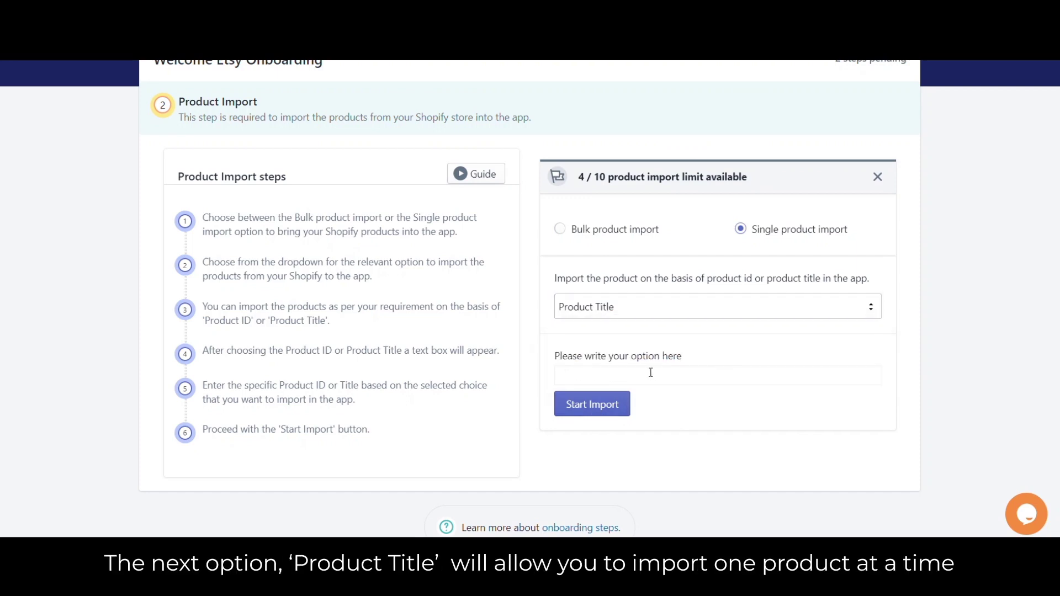
{"action": "type", "text": "xyz"}
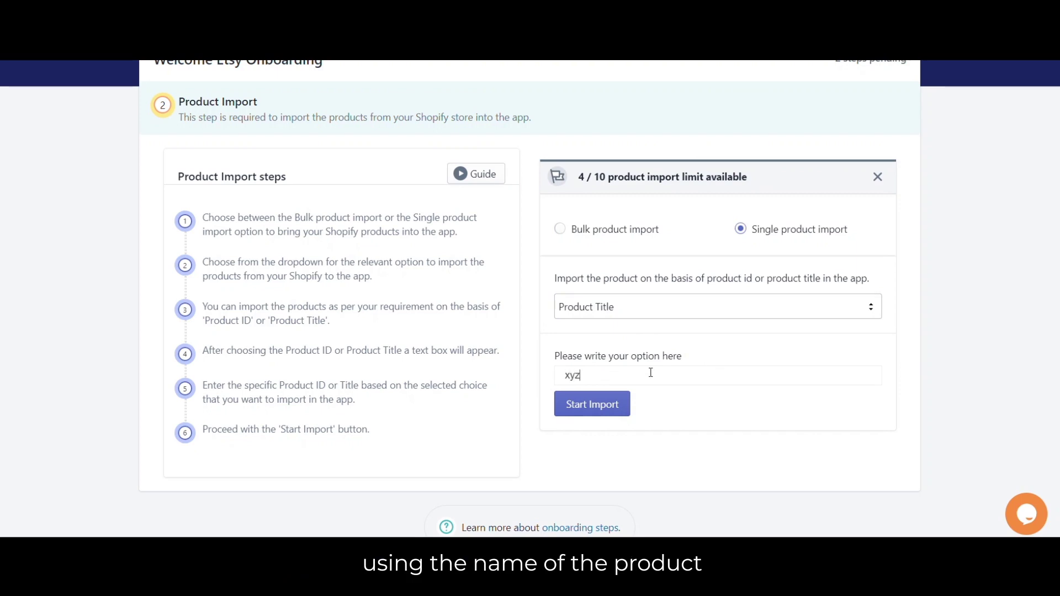
{"action": "left_click", "coordinate": [612, 421]}
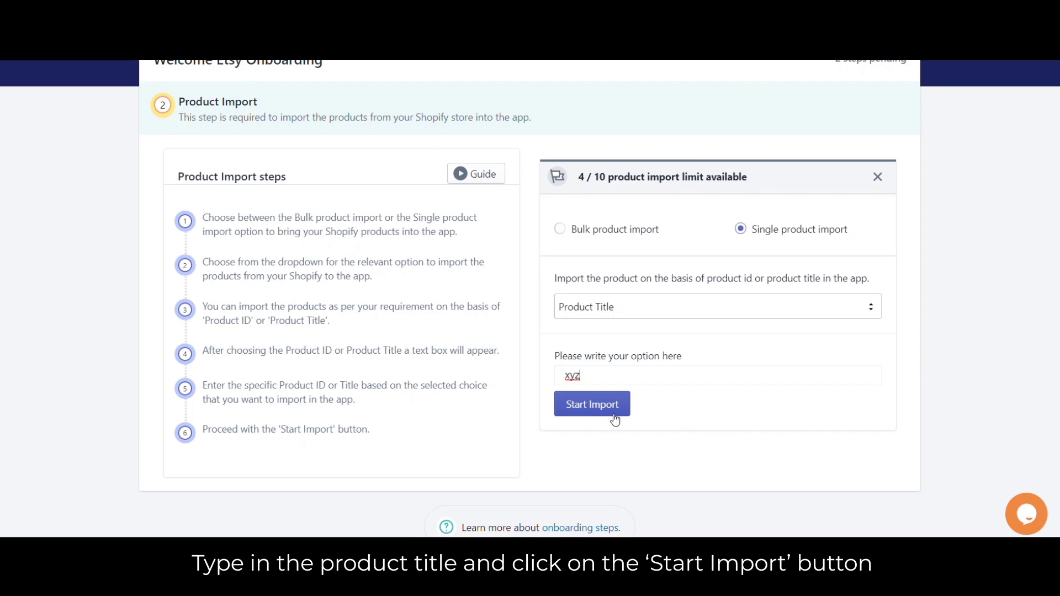
{"action": "left_click", "coordinate": [560, 229]}
{"action": "left_click", "coordinate": [566, 305]}
Step: Choose Published products import and run it instantly, importing 4 products
{"action": "left_click", "coordinate": [594, 352]}
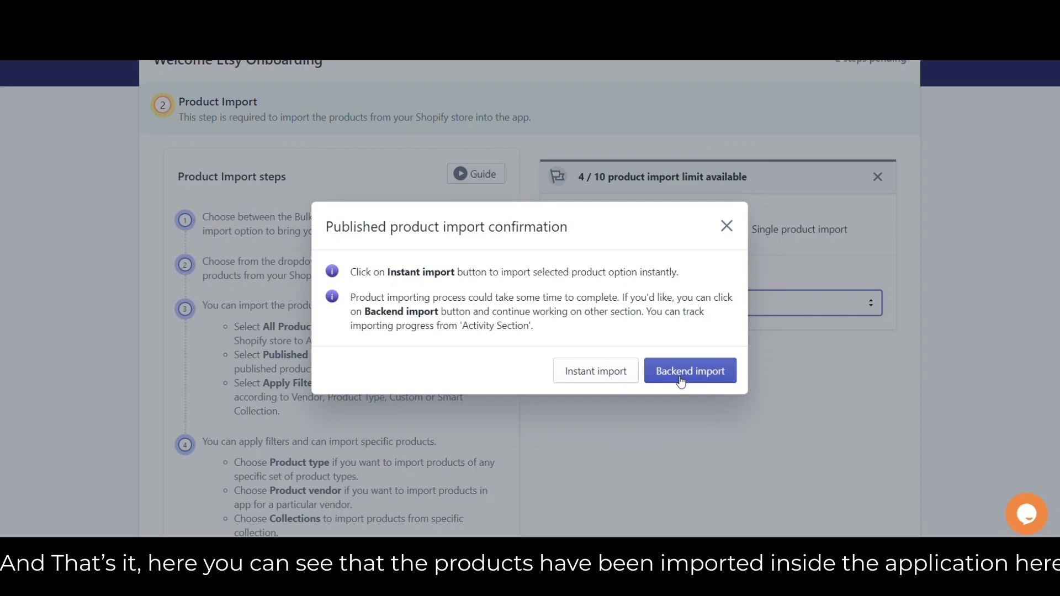
{"action": "left_click", "coordinate": [604, 381]}
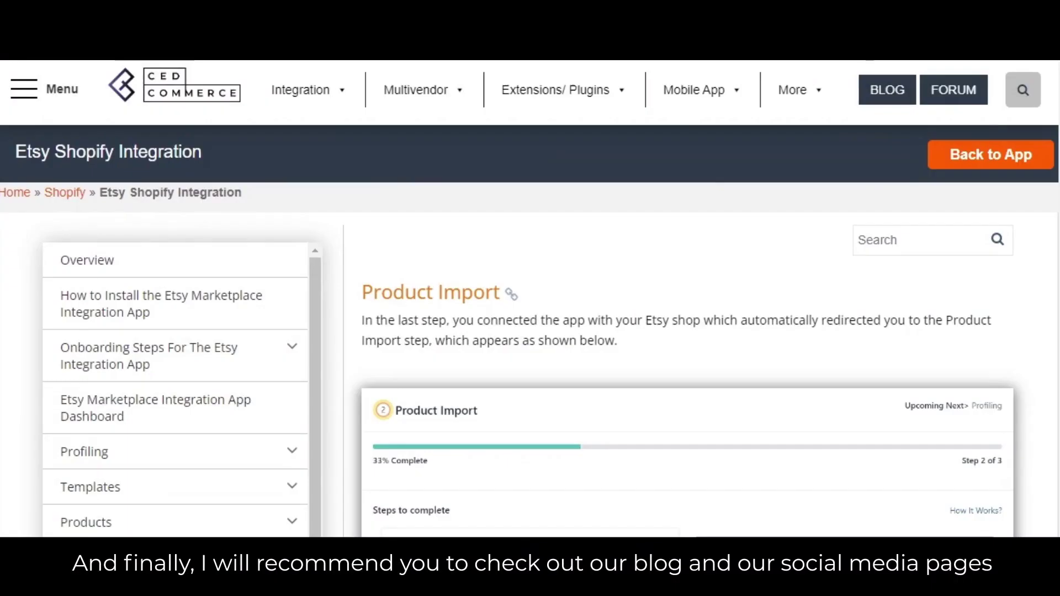
Step: Scroll the Product Import documentation page down to the Bulk Product Import heading
{"action": "scroll", "coordinate": [531, 331], "scroll_direction": "down", "scroll_amount": 2}
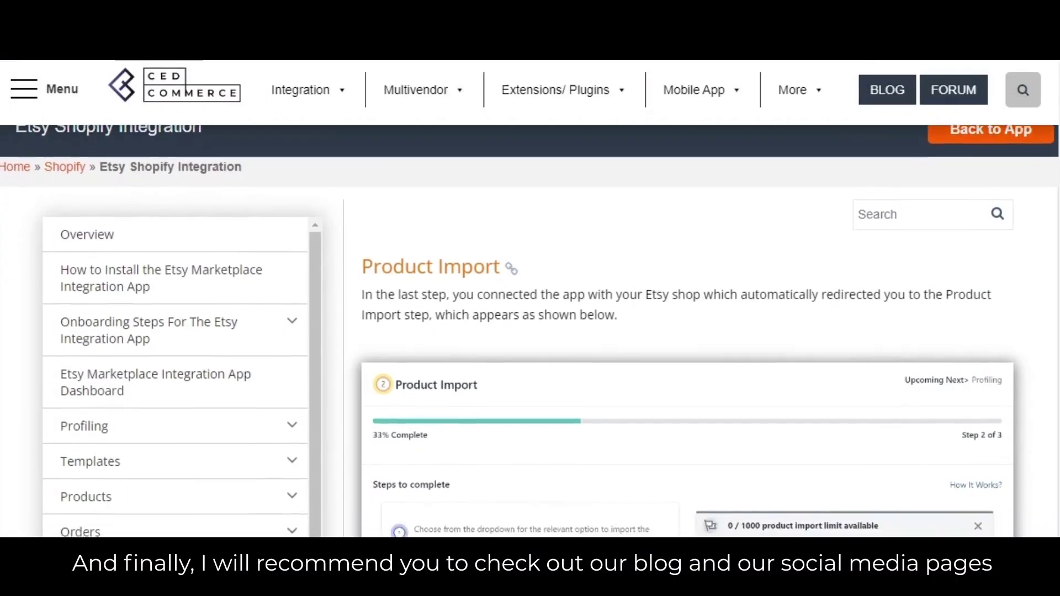
{"action": "scroll", "coordinate": [530, 331], "scroll_direction": "down", "scroll_amount": 6}
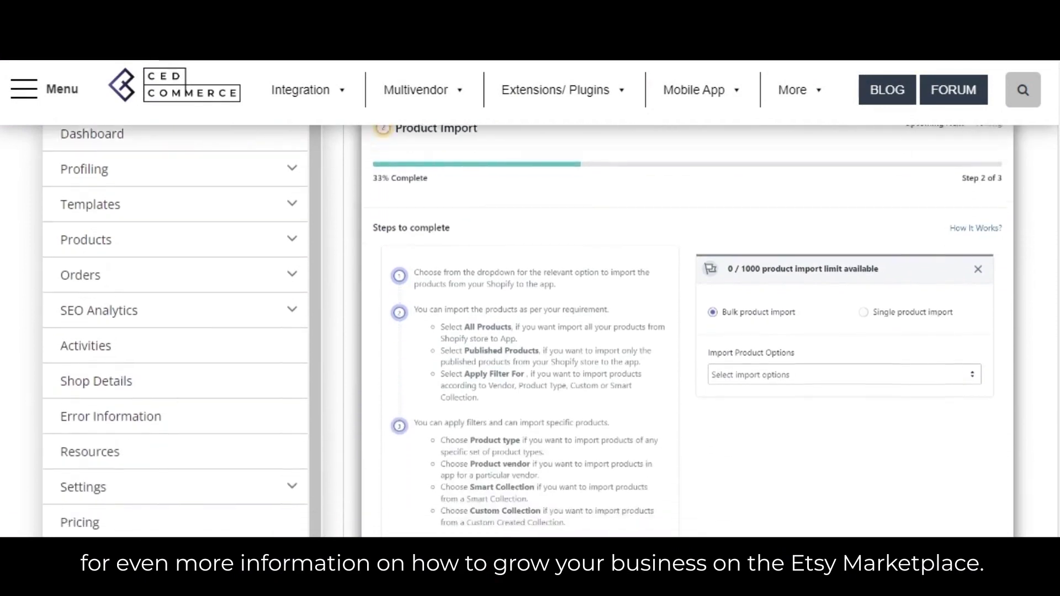
{"action": "scroll", "coordinate": [436, 511], "scroll_direction": "down", "scroll_amount": 6}
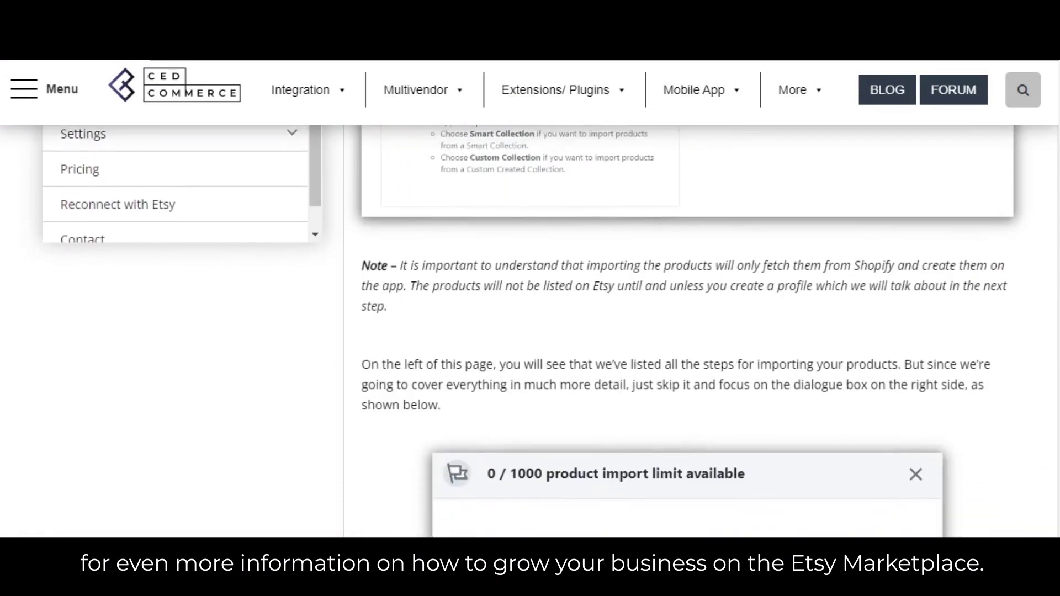
{"action": "scroll", "coordinate": [531, 331], "scroll_direction": "down", "scroll_amount": 5}
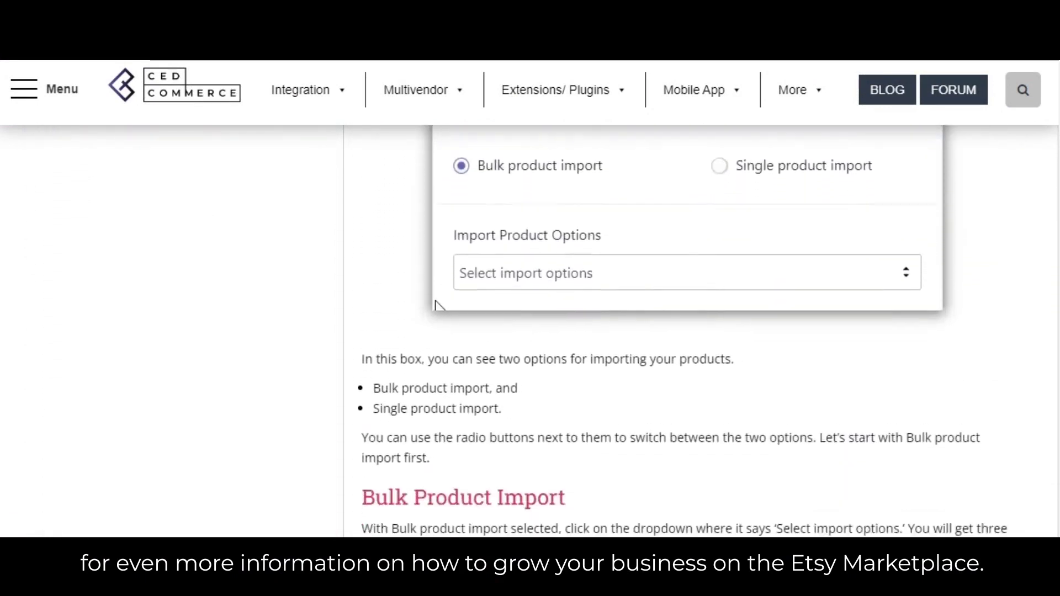